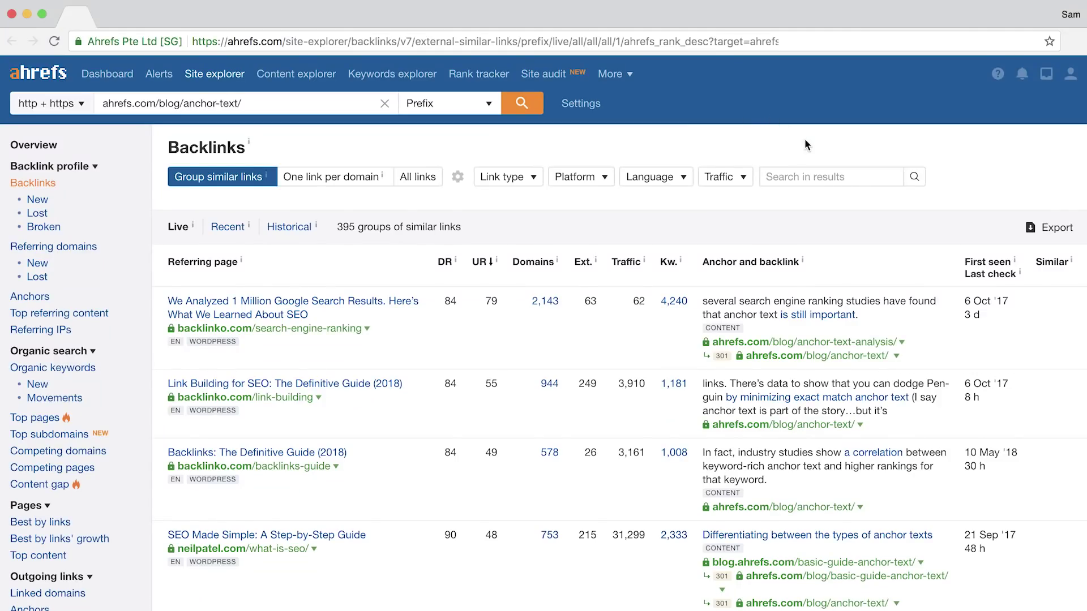
- Apply a Traffic filter of 100 to Max on the anchor-text article's backlinks
click(720, 179)
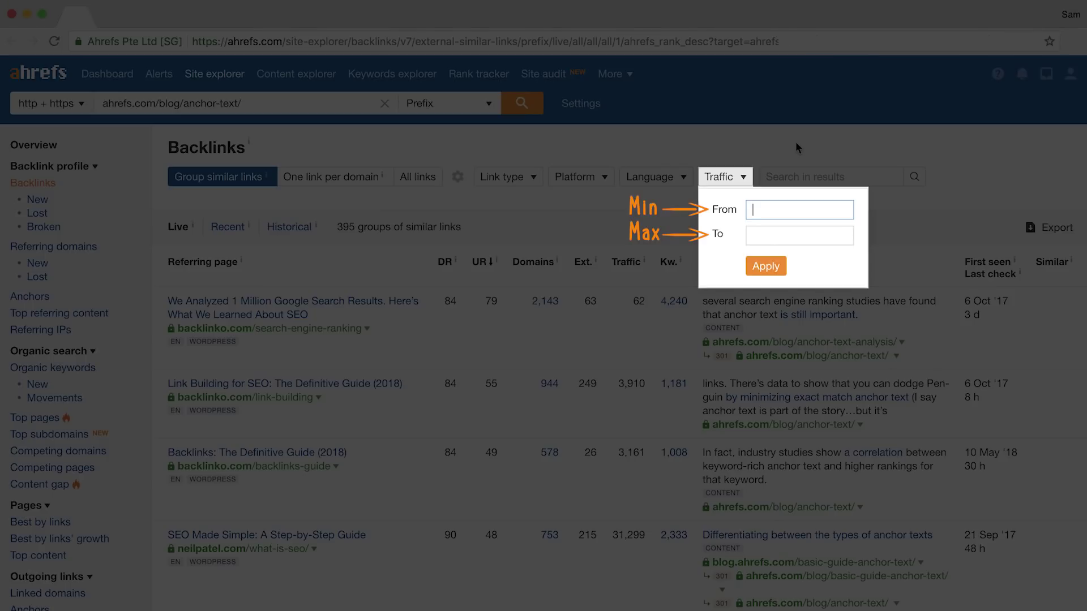
text(100)
click(773, 265)
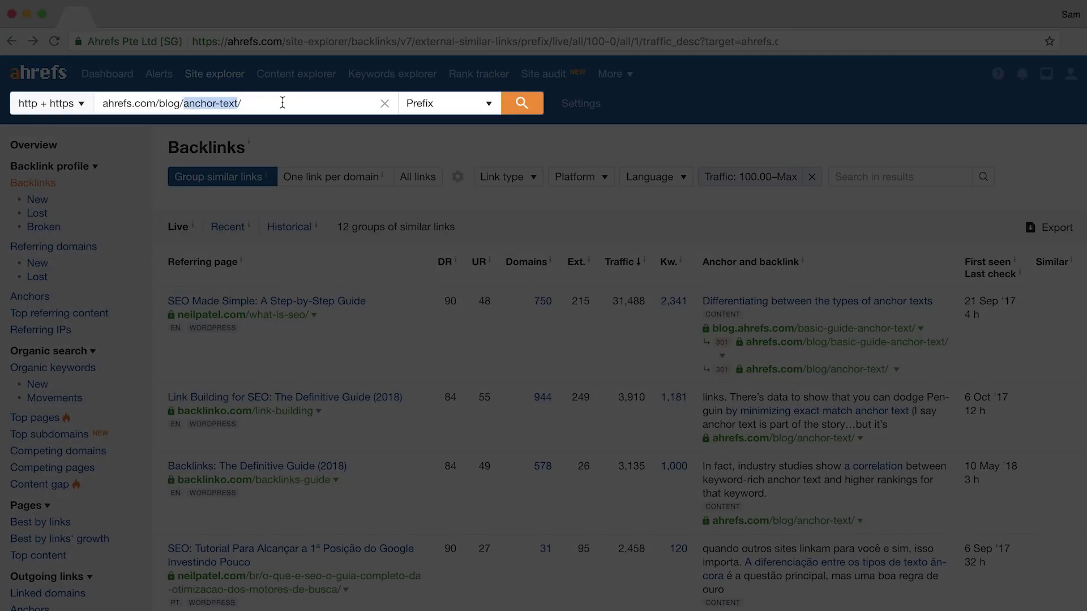
- Switch the target to ahrefs.com/blog/ and show its lost backlinks for the last 30 days
key(BackSpace)
key(Return)
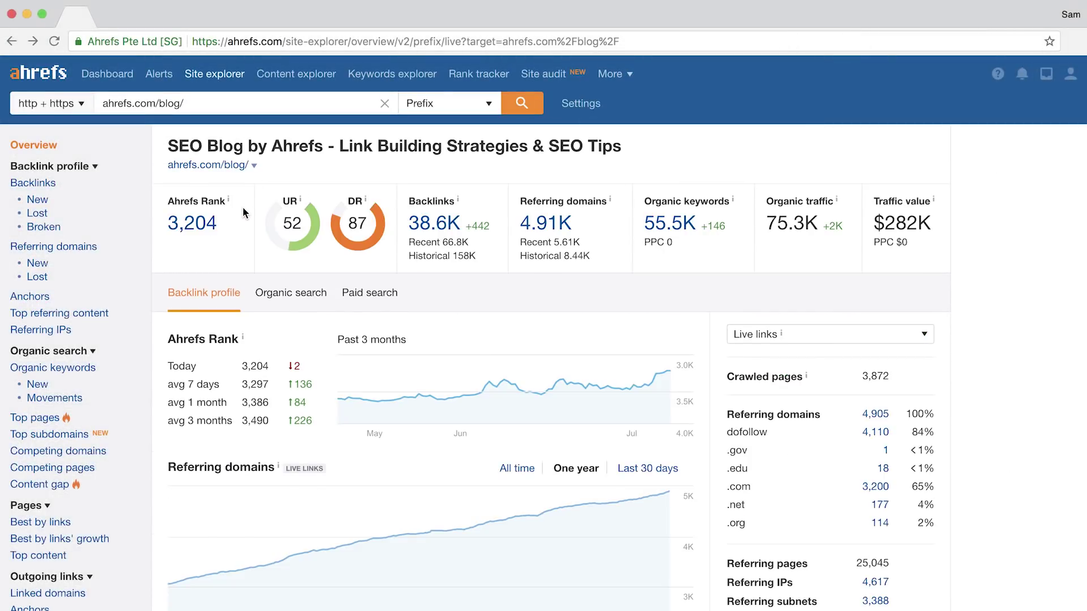
click(34, 216)
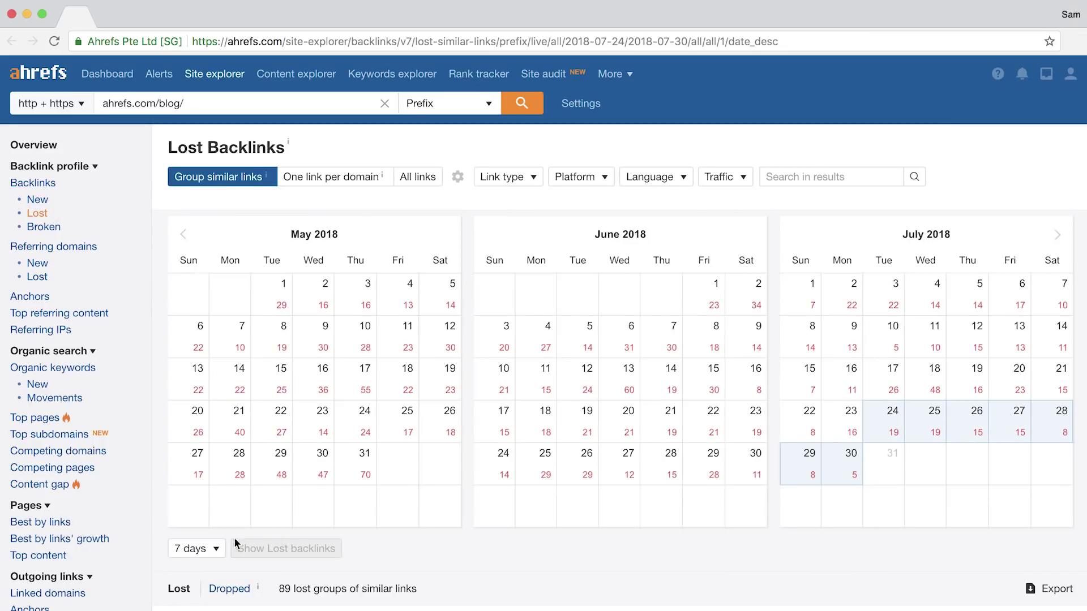
scroll(235, 543, down, 2)
click(199, 480)
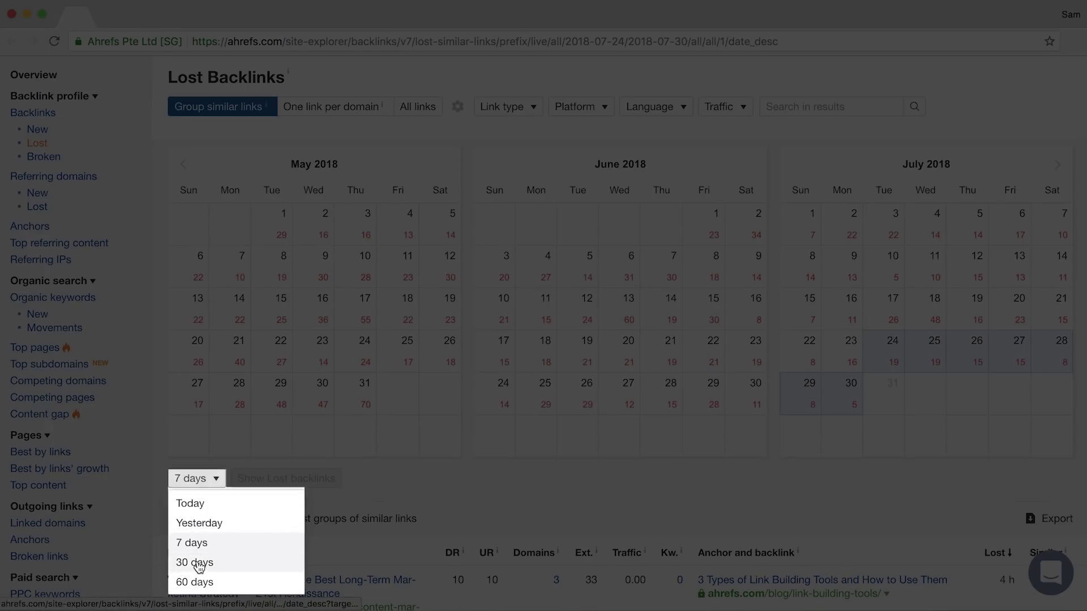
click(198, 563)
- Sort the lost backlinks by Traffic, highest first, and scan the top results
scroll(509, 573, up, 2)
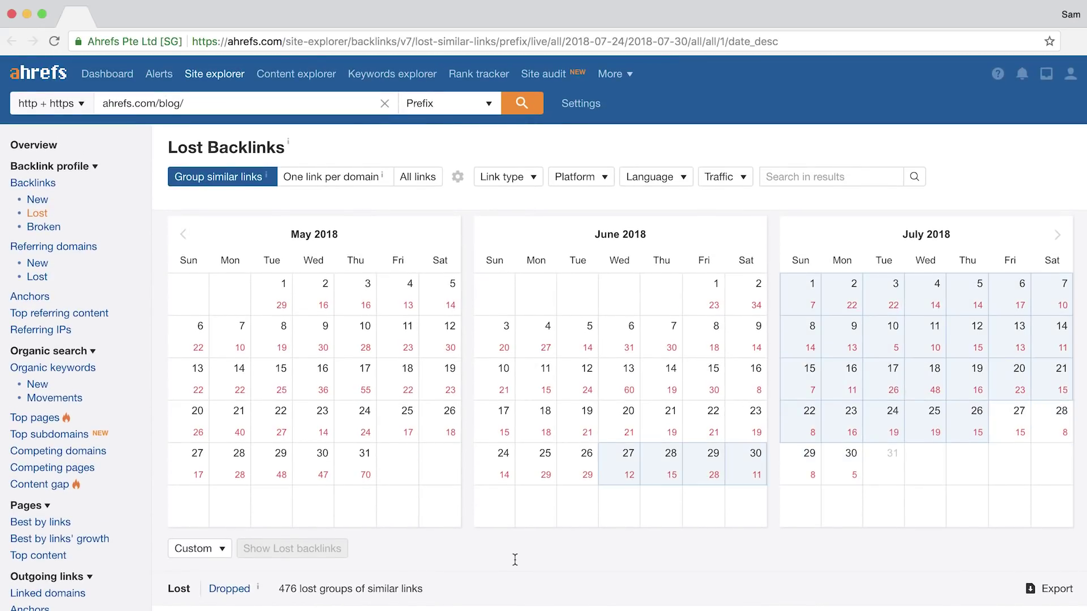
scroll(515, 559, down, 8)
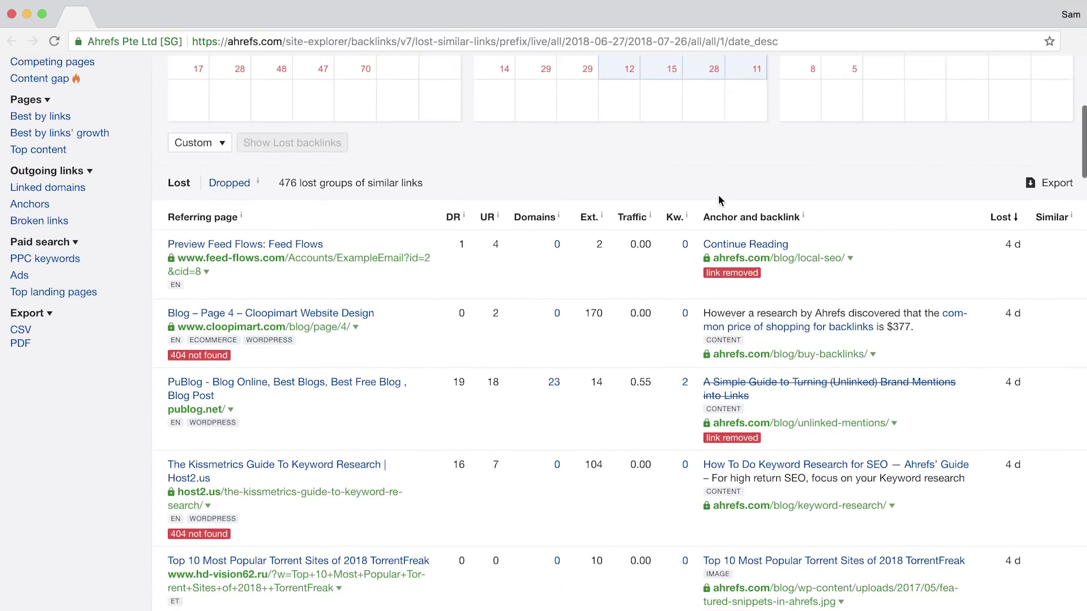
click(638, 221)
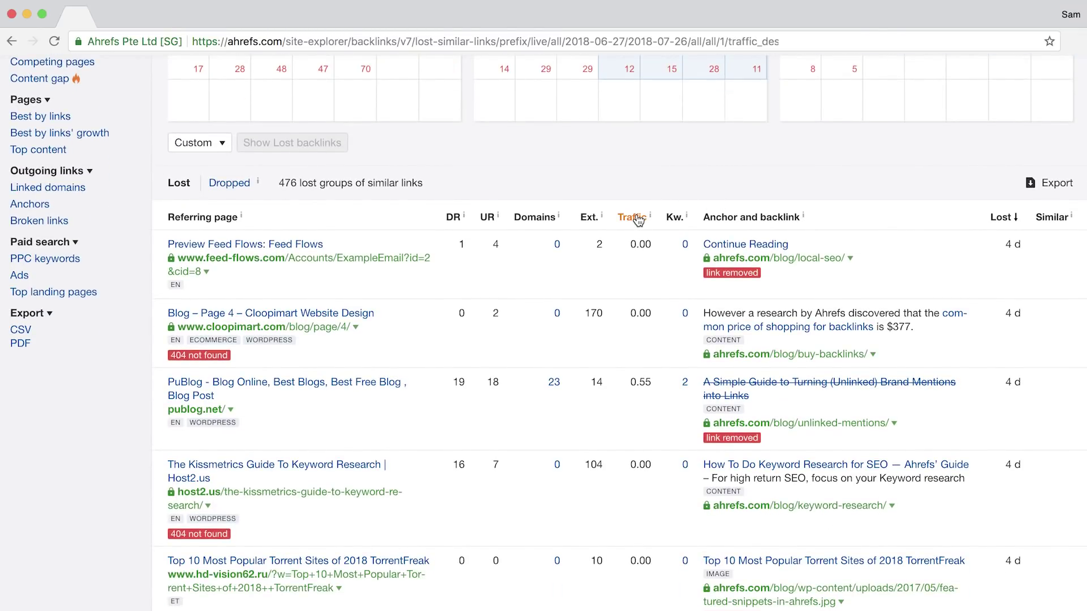
scroll(833, 563, down, 5)
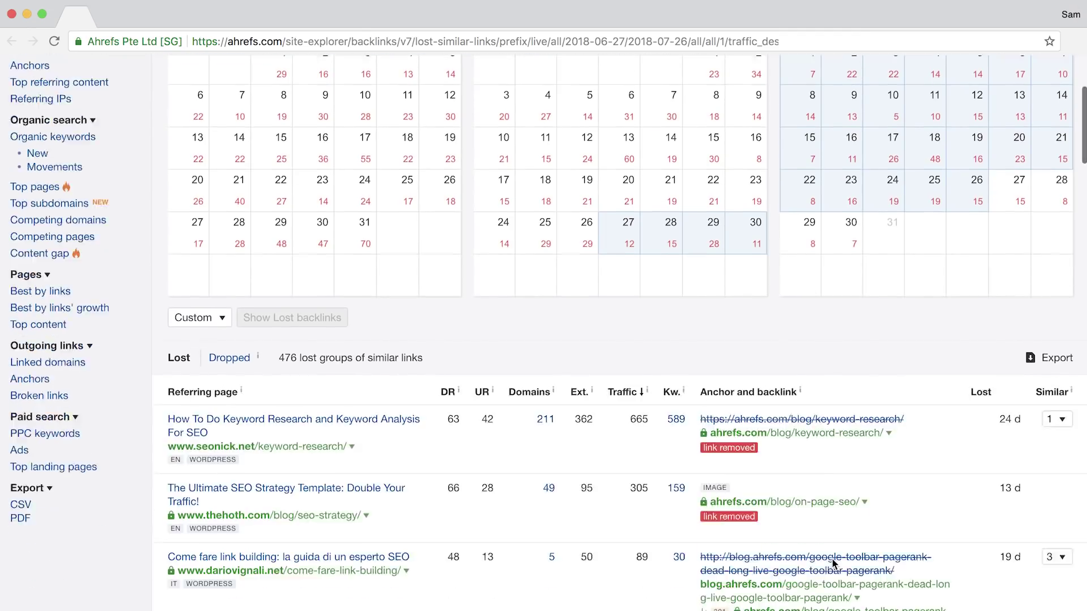
scroll(833, 563, down, 6)
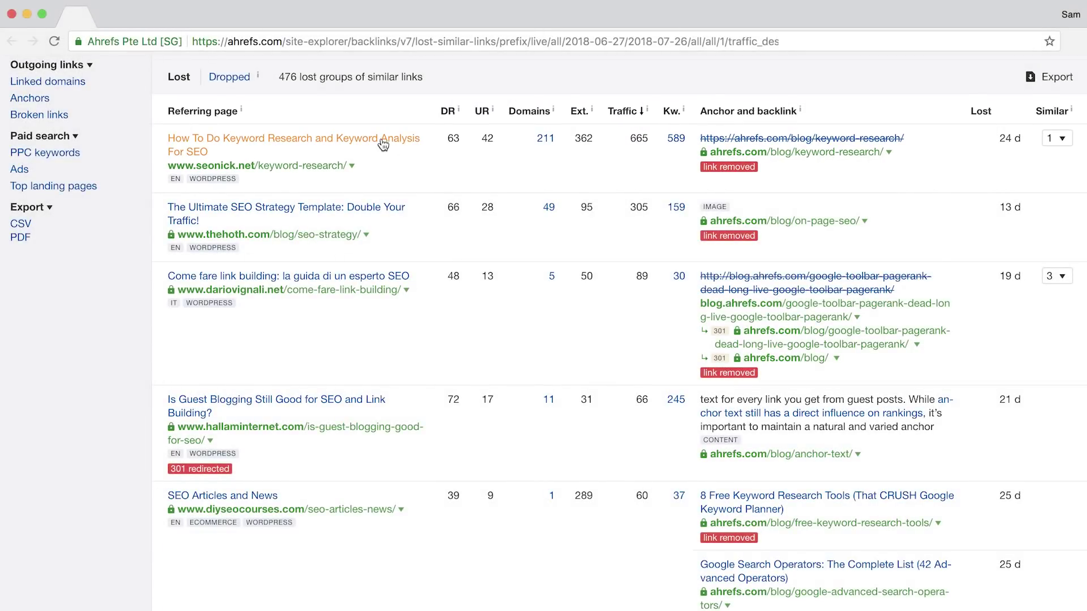
click(384, 142)
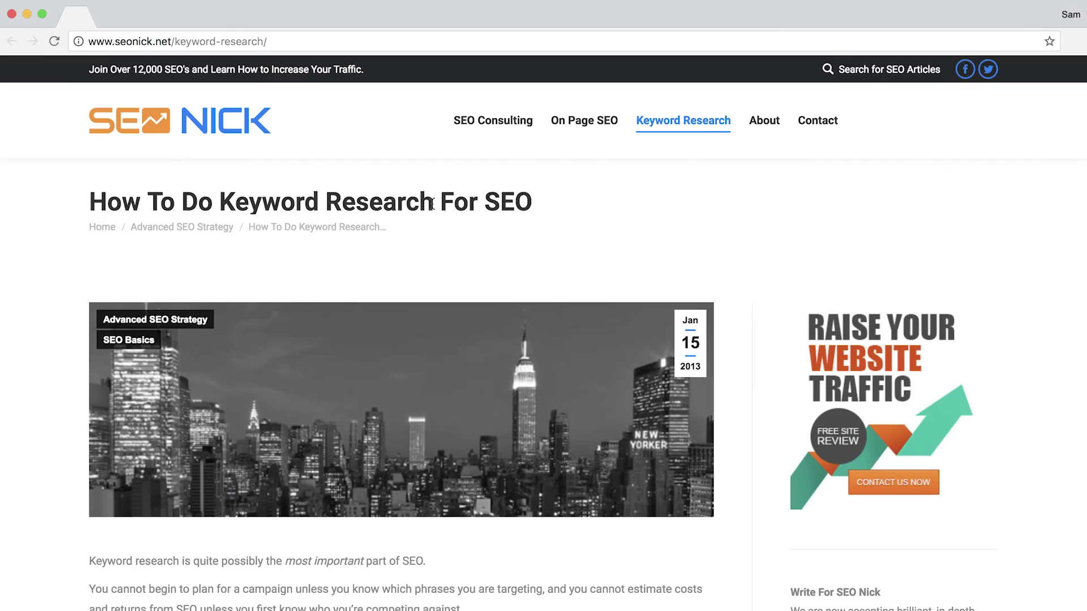
right_click(616, 229)
click(650, 398)
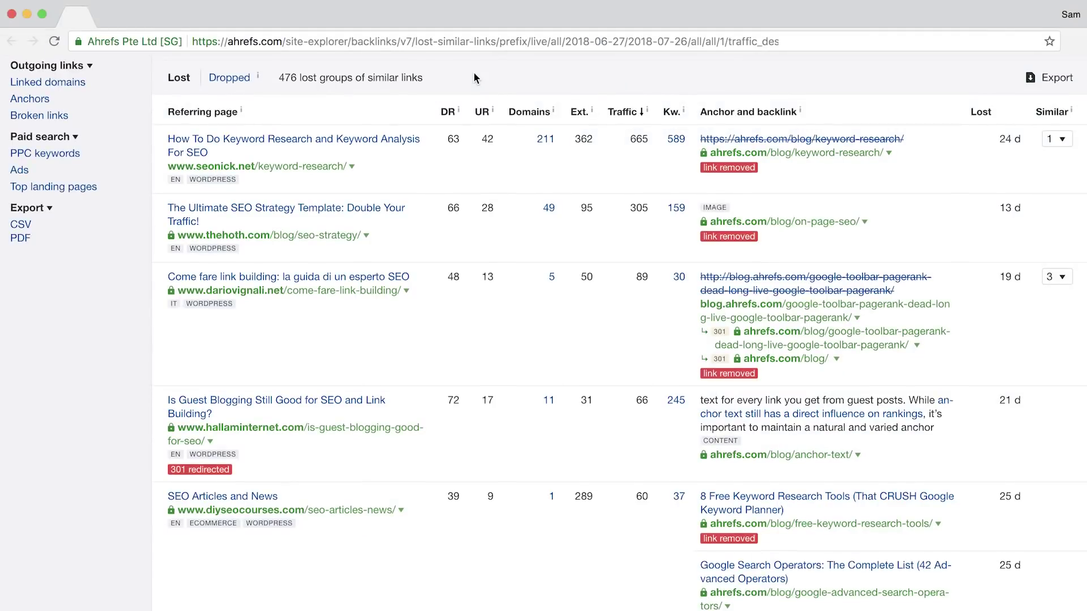
scroll(473, 72, up, 10)
- Open the blog's Broken backlinks report and sort it by Traffic, highest first
click(34, 227)
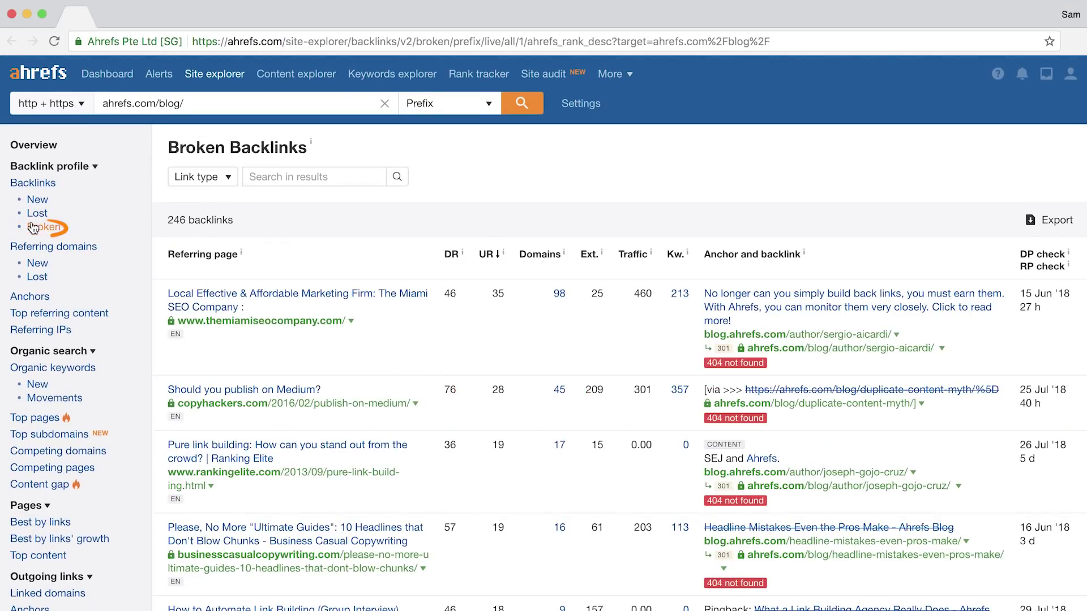
click(633, 254)
scroll(744, 232, down, 3)
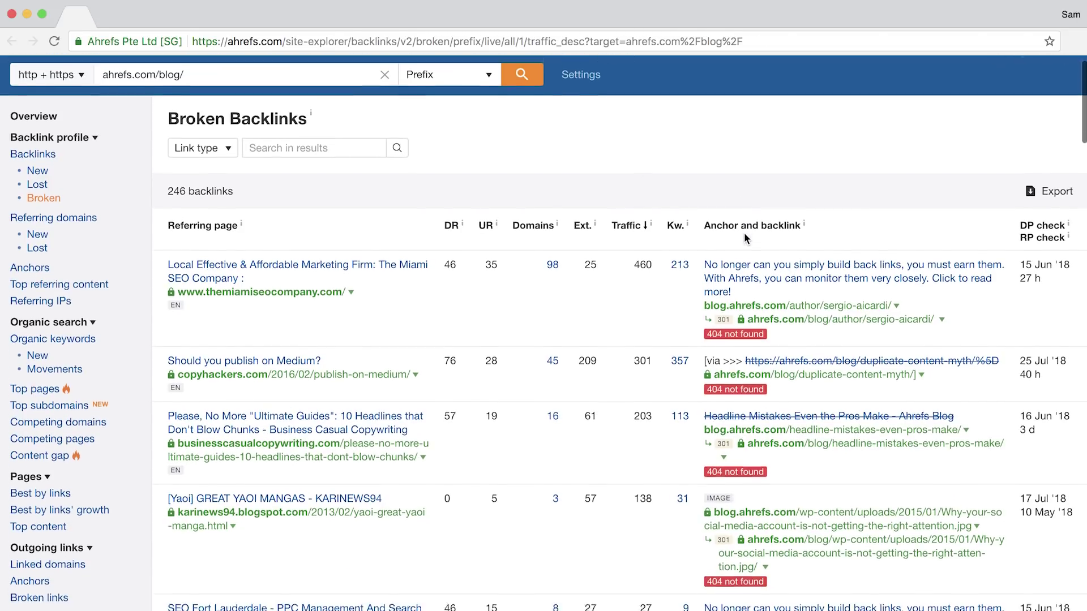
scroll(745, 237, down, 3)
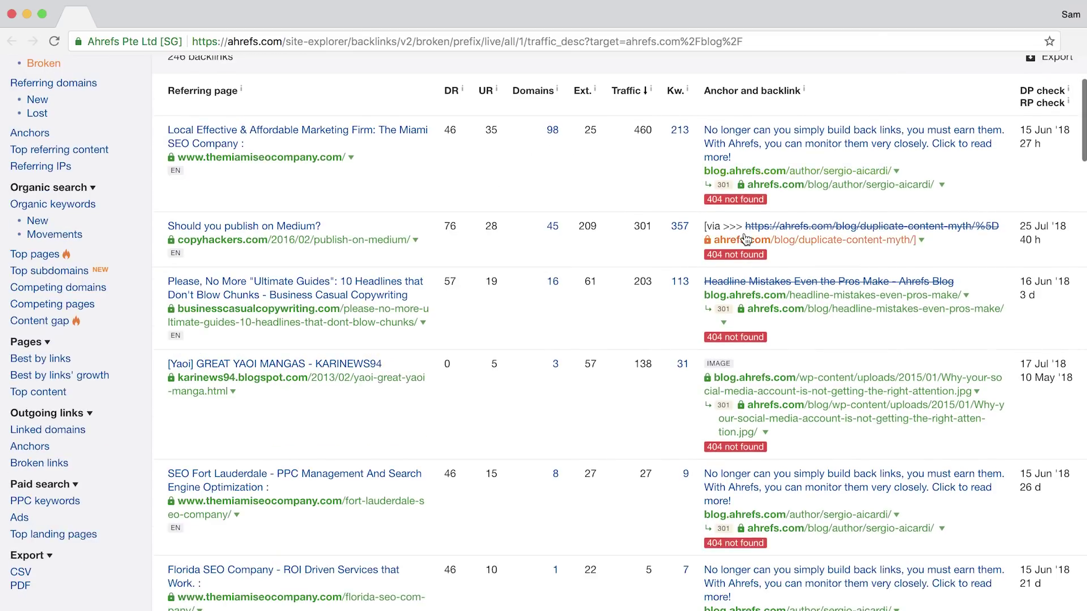
scroll(745, 237, up, 1)
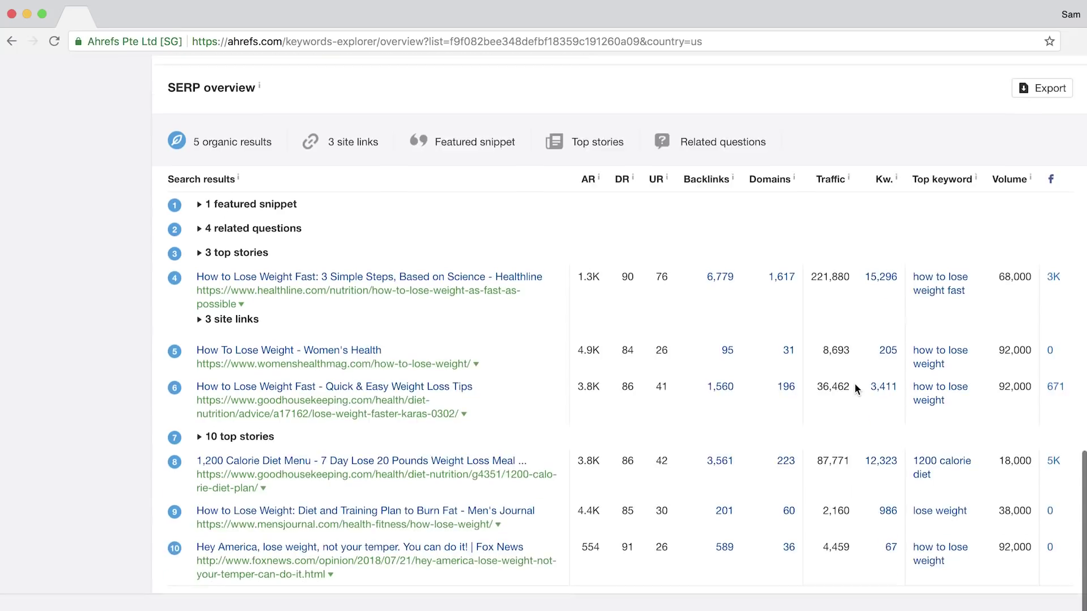
- Scroll through healthline.com's backlinks sorted by traffic
scroll(855, 383, down, 1)
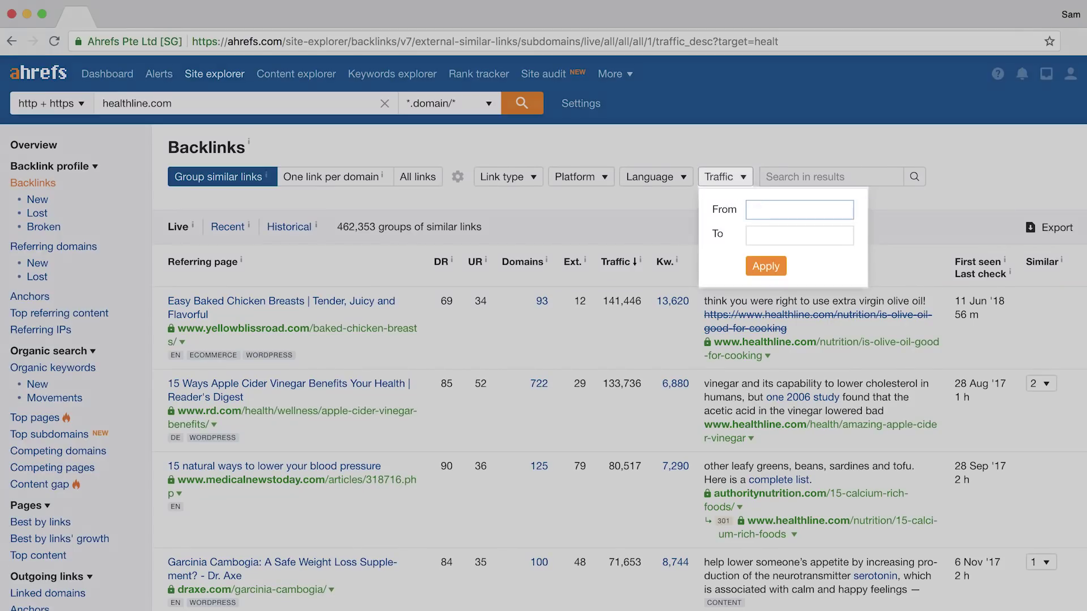
- Filter healthline.com backlinks to 1,000+ traffic, sort by fewest referring domains, and view a page's organic keywords
text(1000)
key(Return)
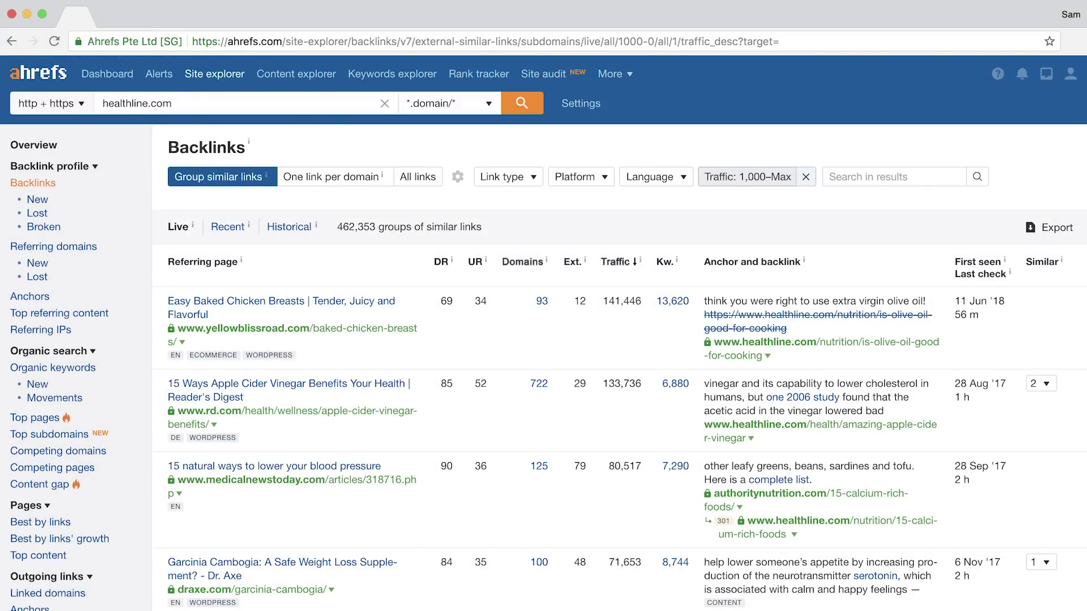
click(524, 262)
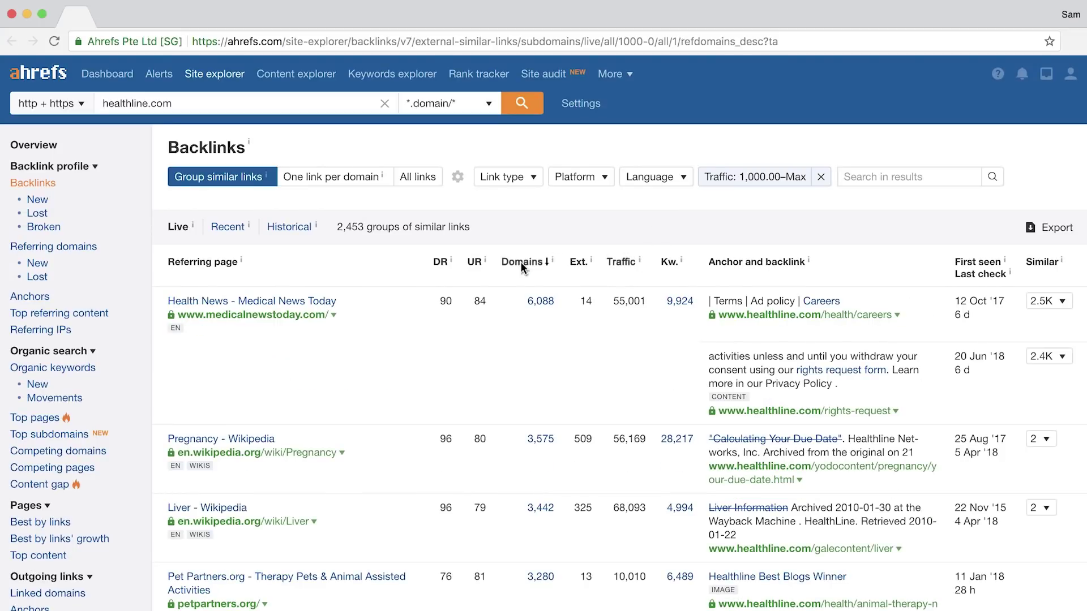
click(520, 262)
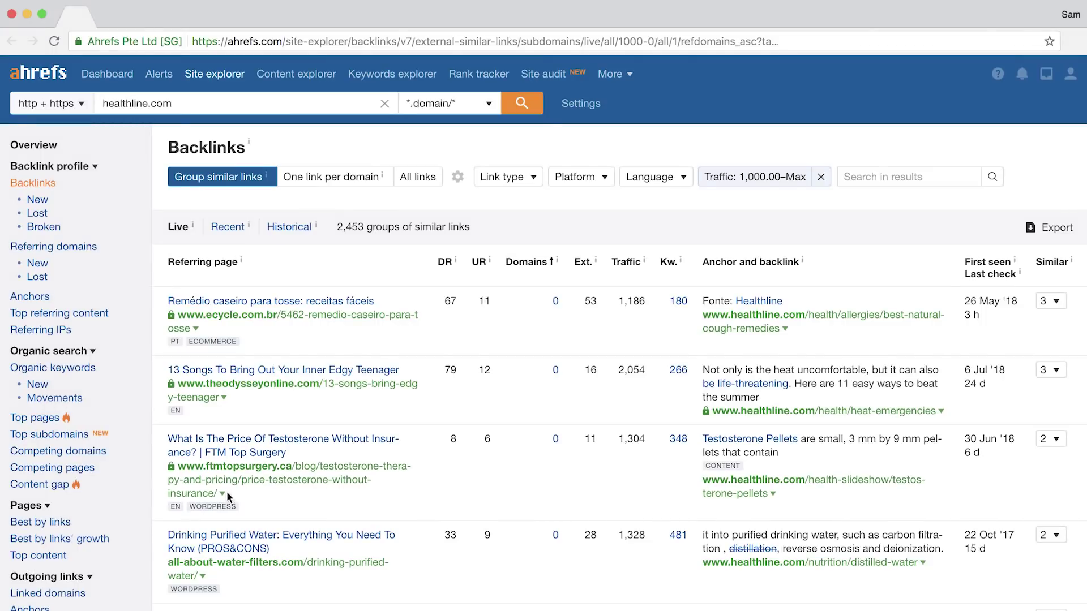
click(222, 494)
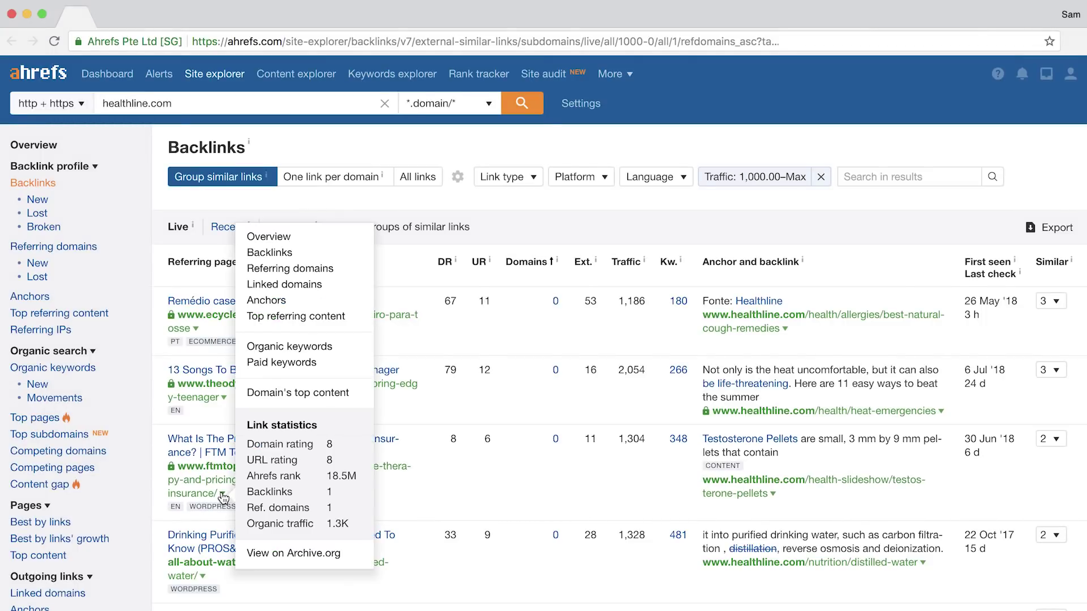
click(290, 350)
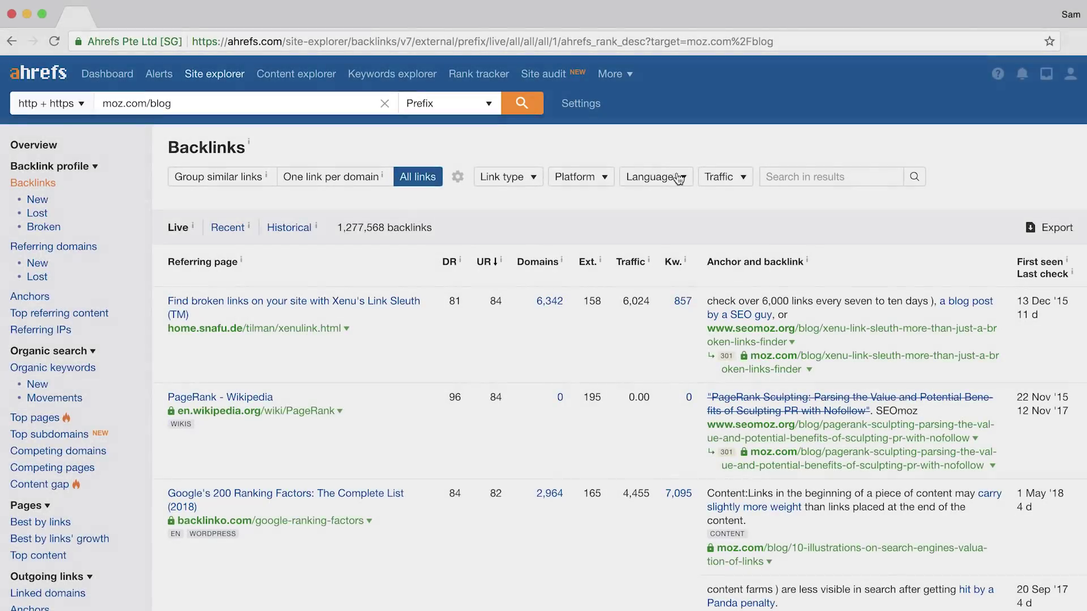
- Filter moz.com/blog's backlinks to Spanish-language pages and sort them by Traffic
click(676, 179)
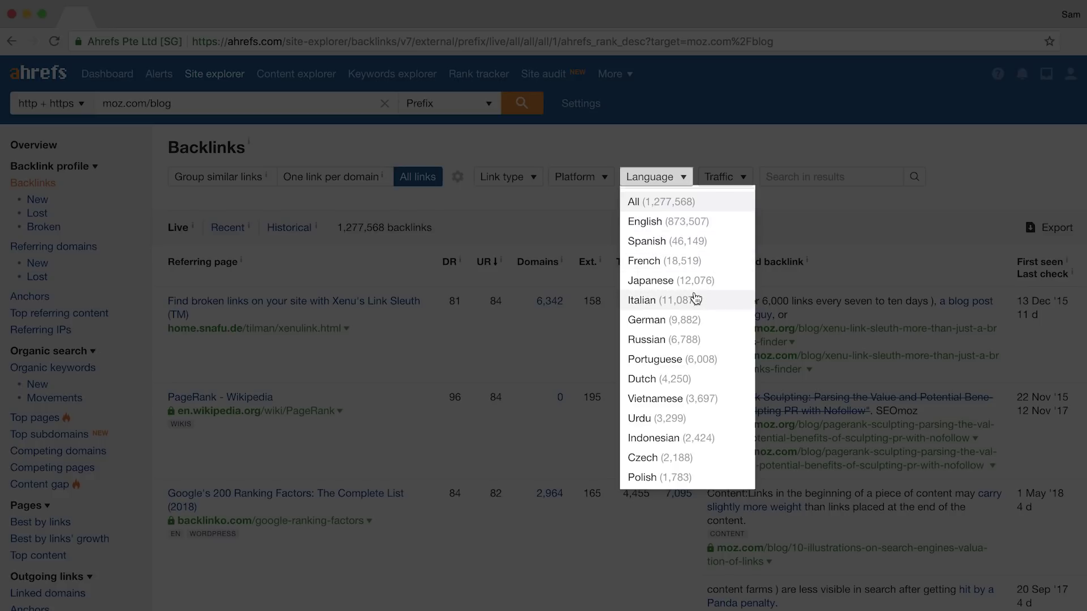
click(668, 242)
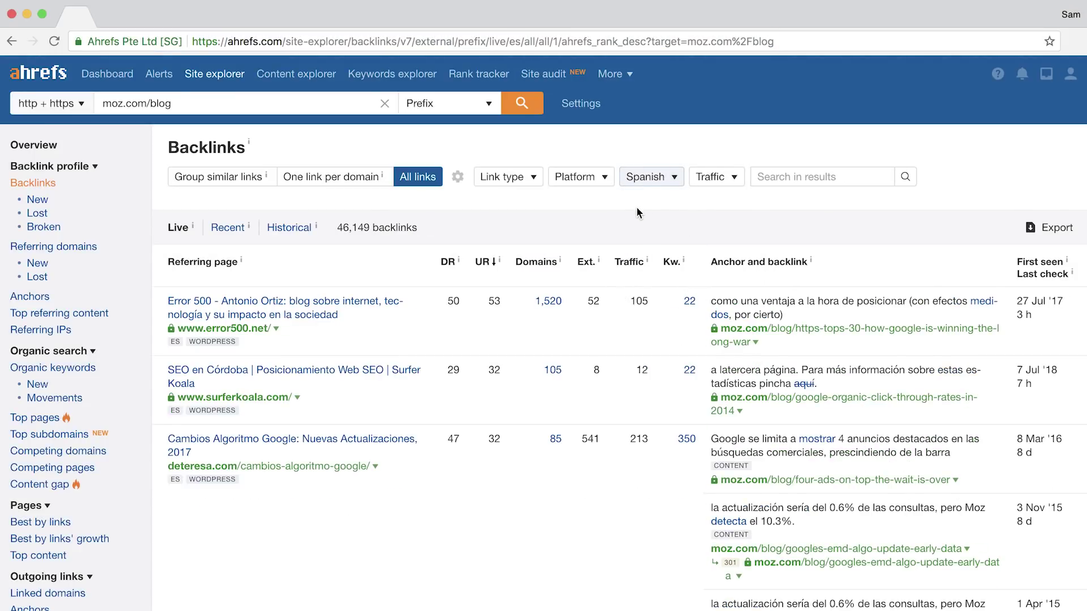
click(619, 264)
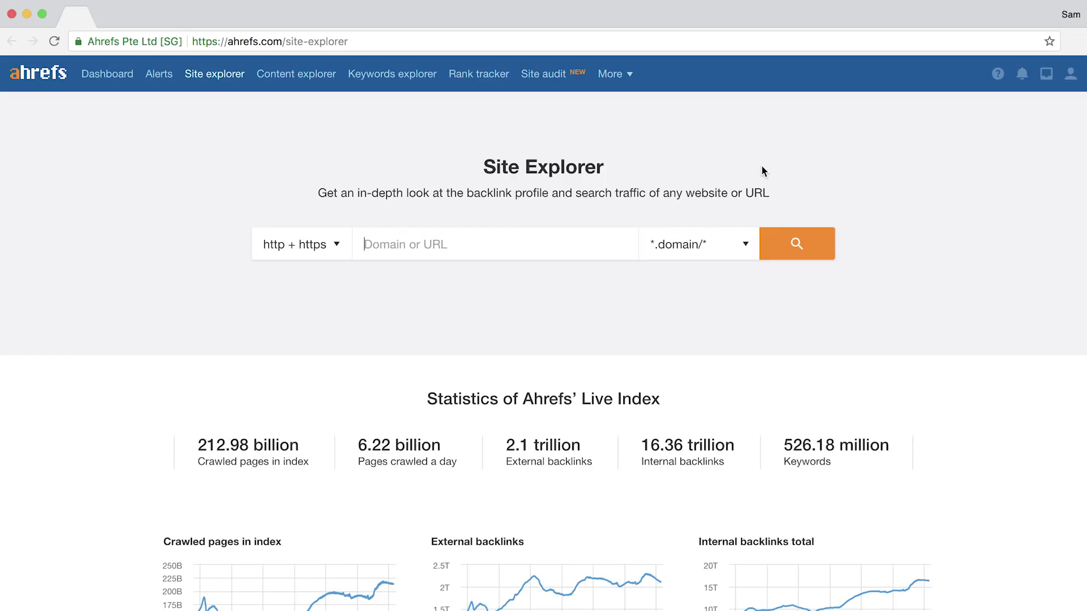
- Look up oxo.com in Site Explorer and open its Backlinks report
text(oxo.com)
key(Return)
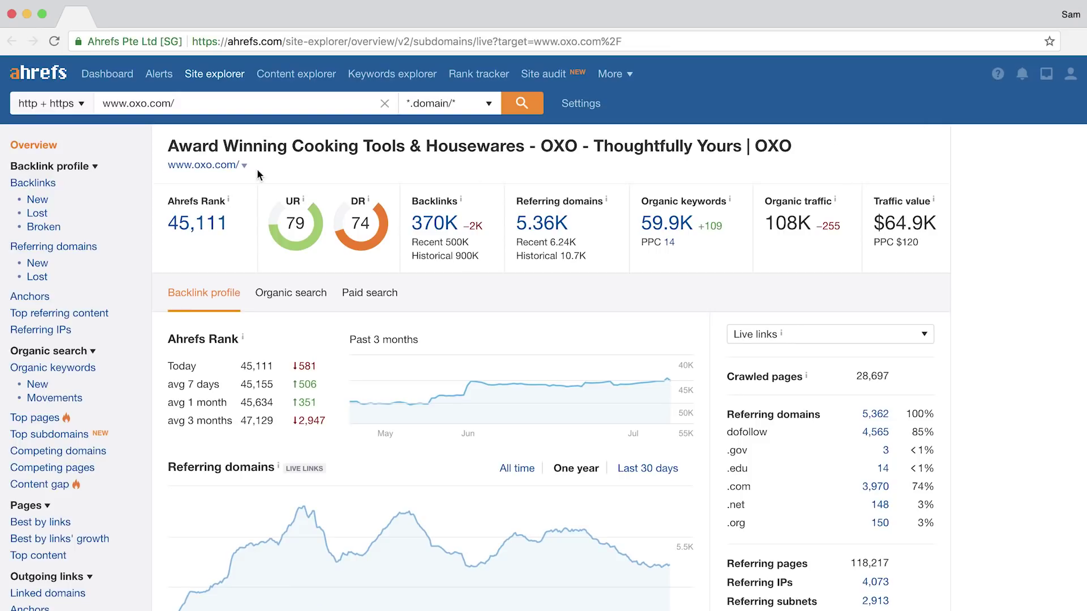
click(46, 184)
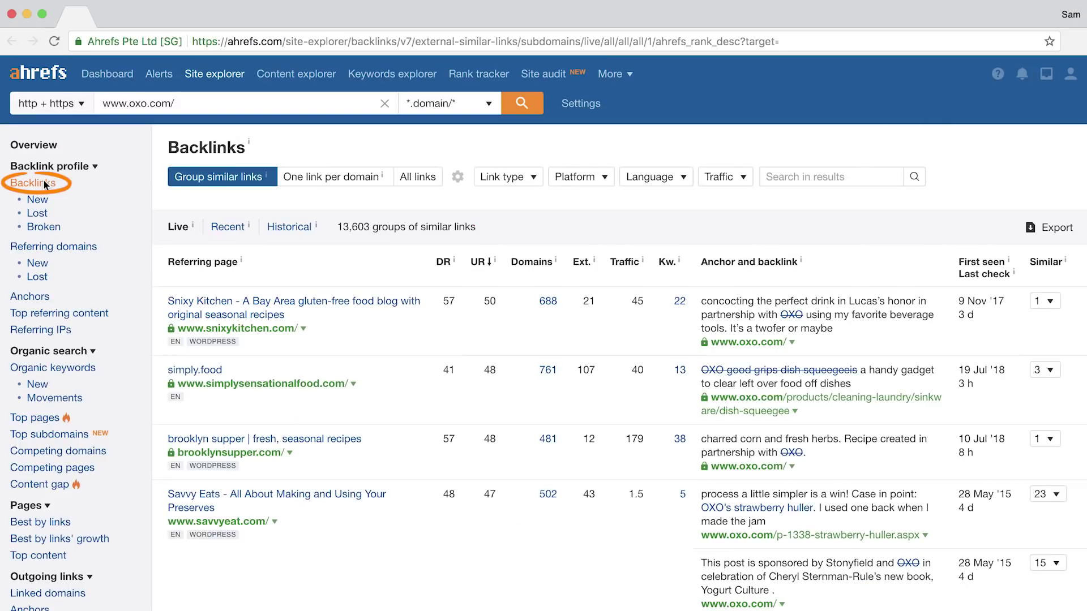
- Limit oxo.com backlinks to Traffic 500 or more and search results for 'review'
click(724, 176)
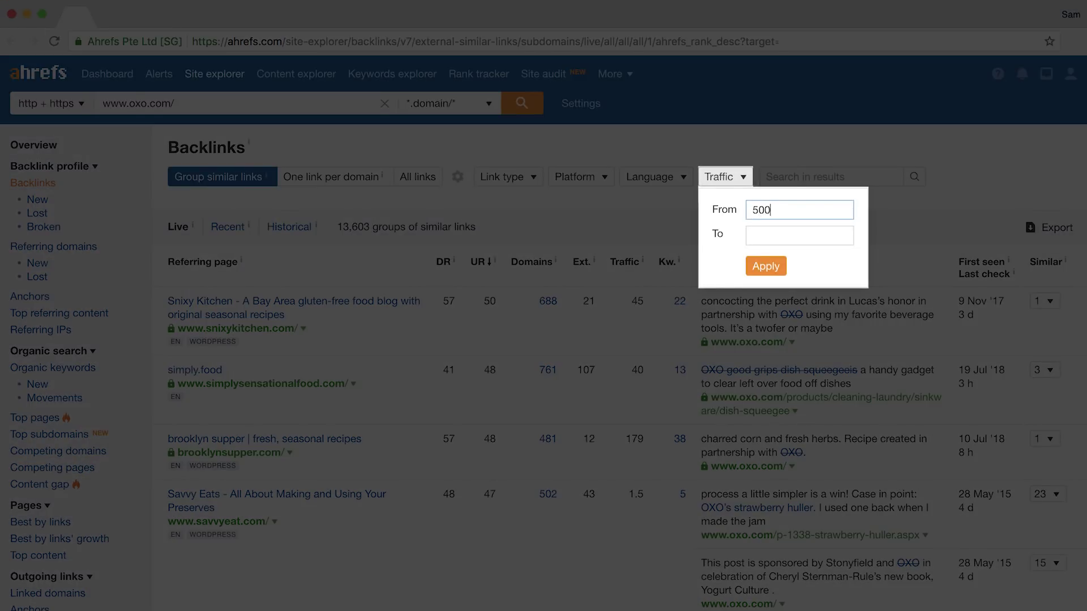
key(Tab)
key(Return)
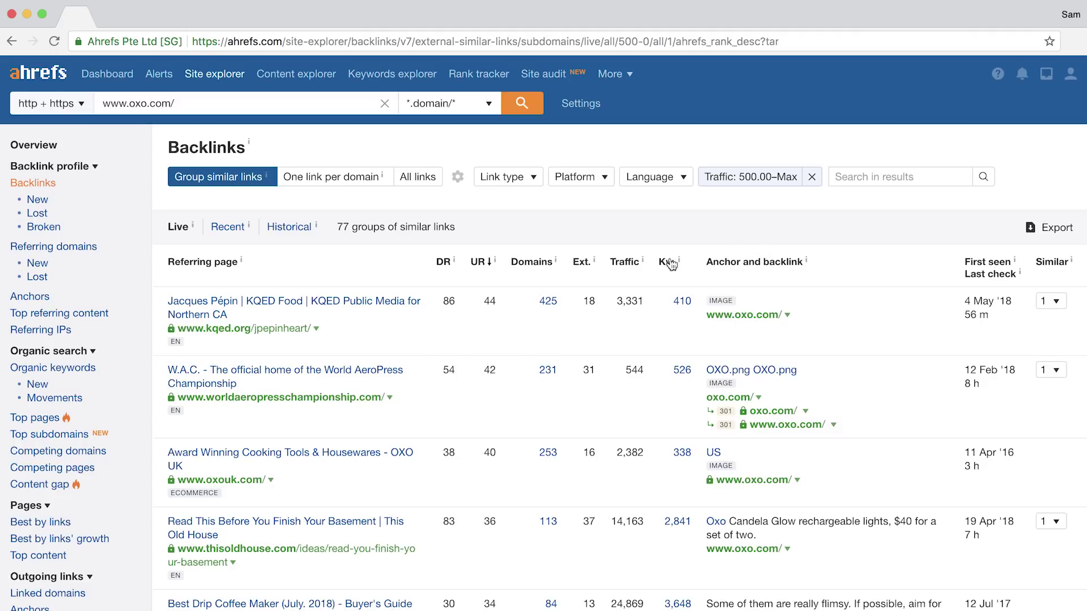
click(889, 180)
text(review)
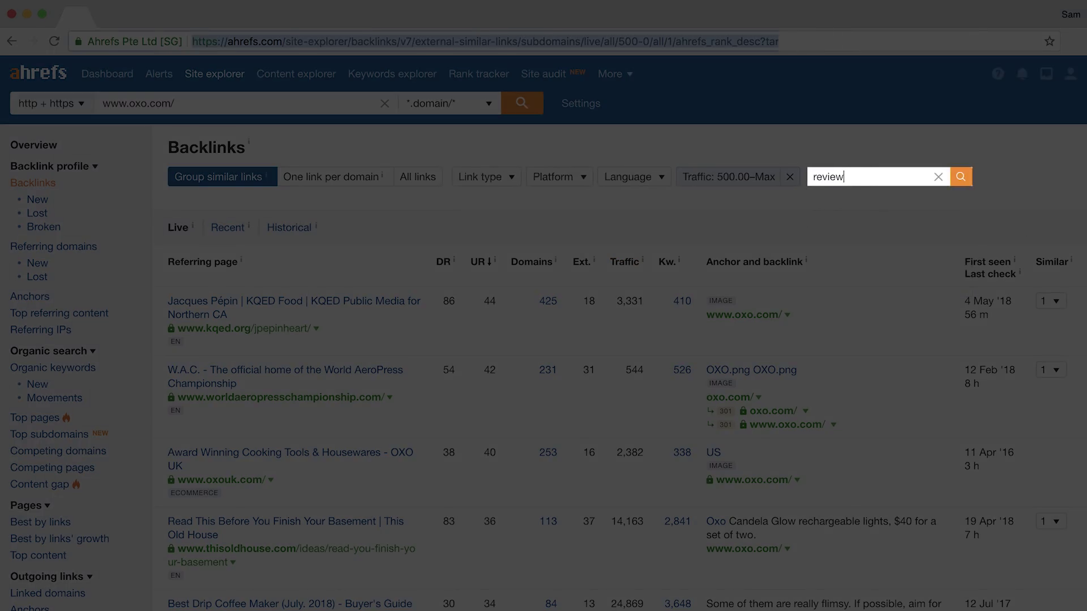
key(Return)
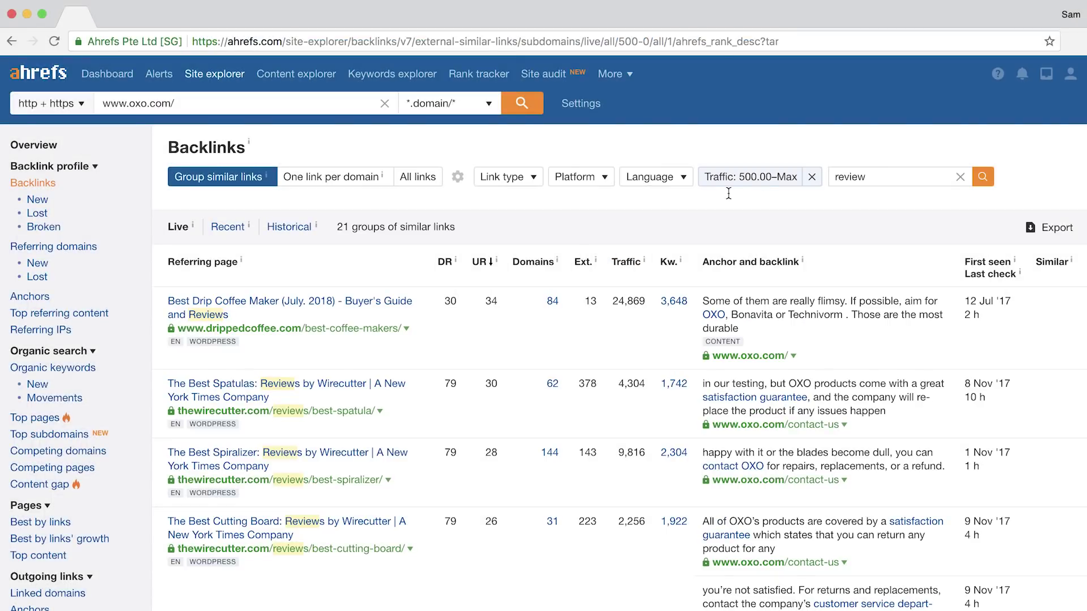